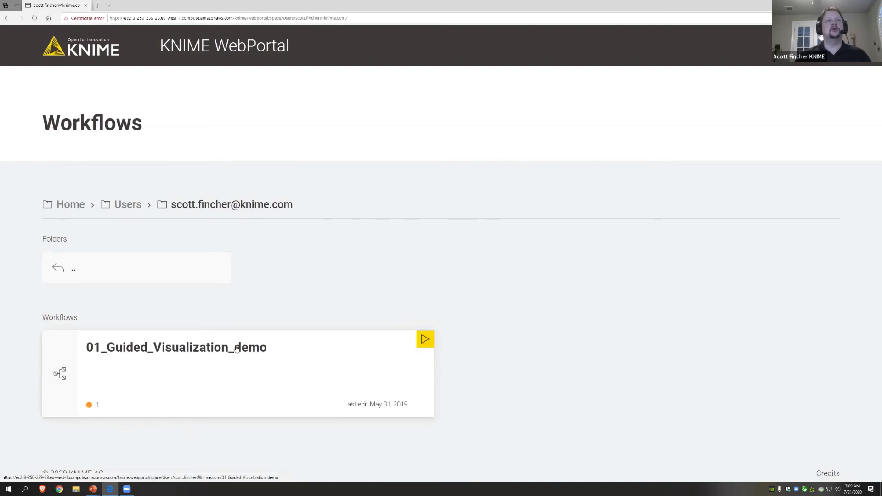
- Open the 01_Guided_Visualization_demo workflow page and view the available actions for its existing job
click(236, 348)
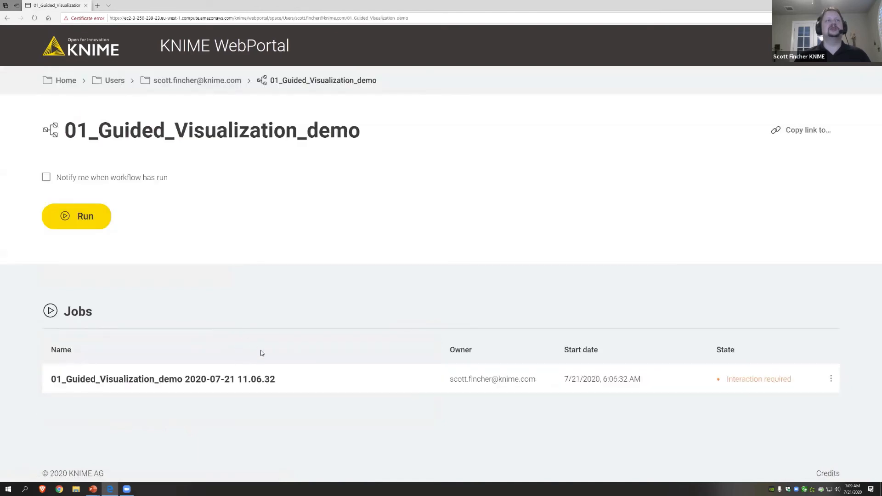
click(832, 380)
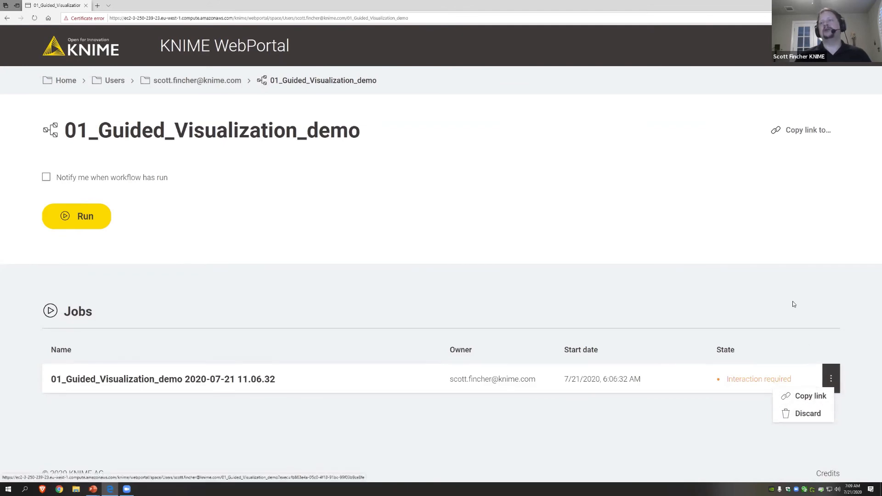
click(778, 376)
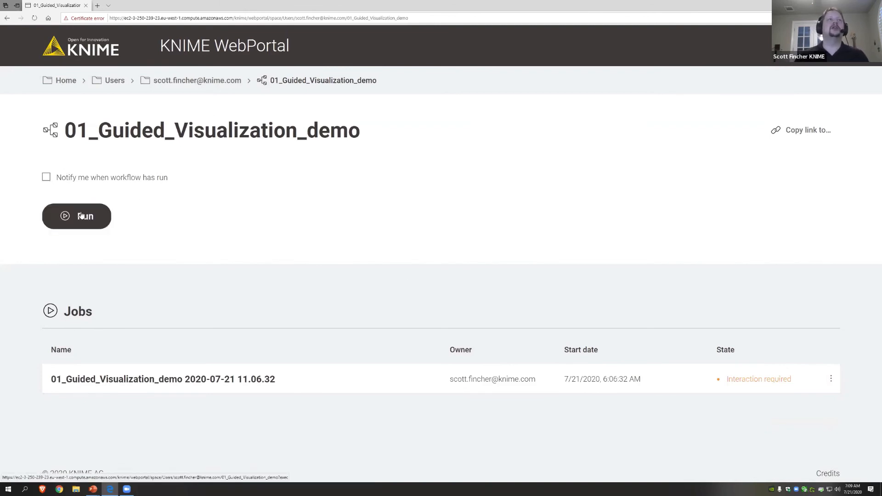
click(47, 177)
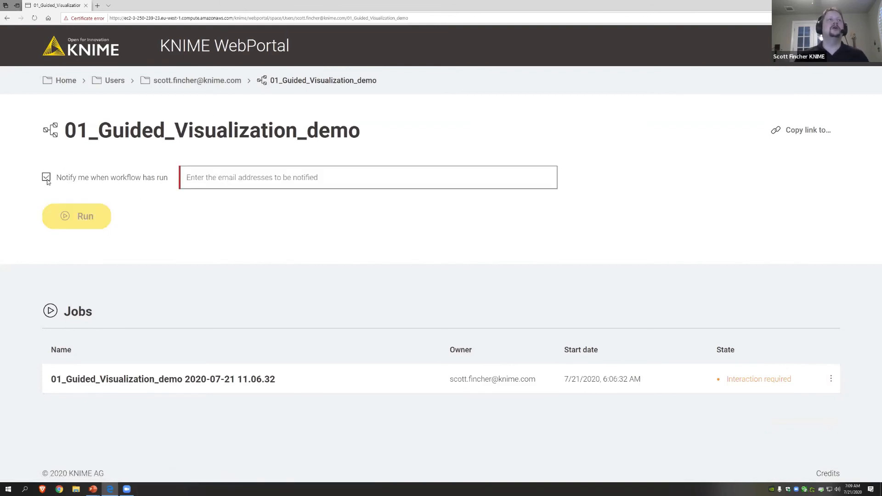
click(233, 180)
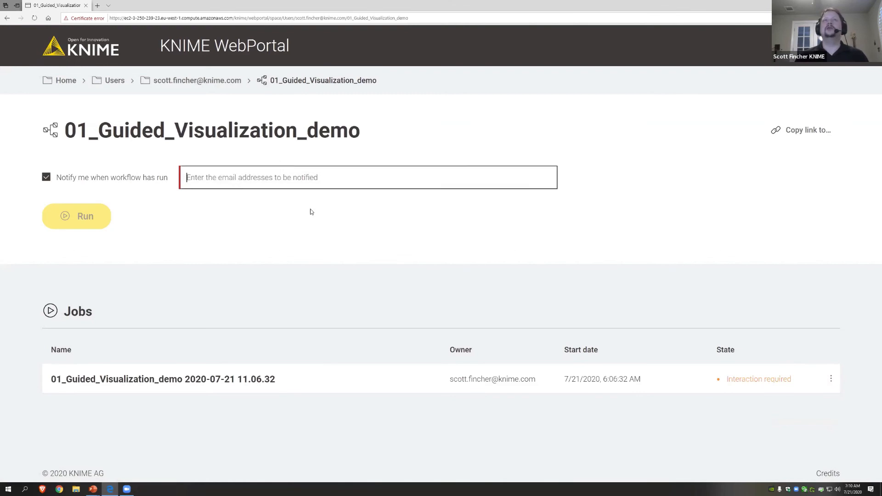
click(46, 178)
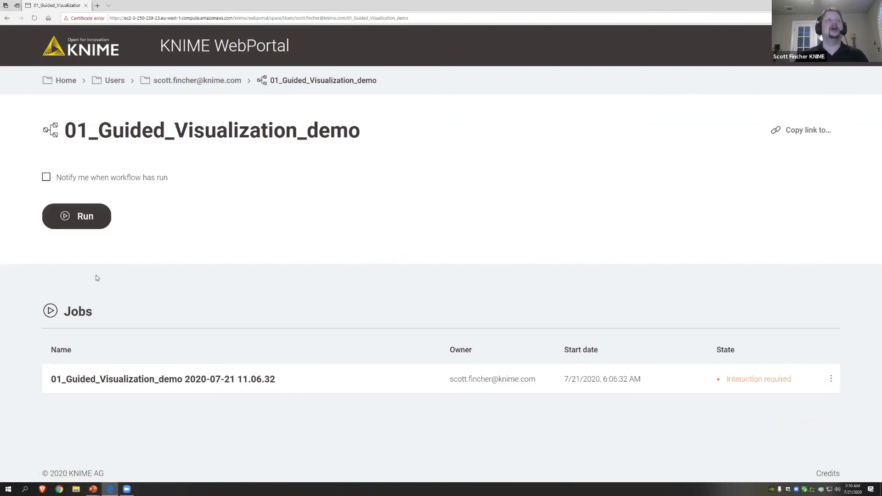
- Run the workflow and submit adult.csv as the dataset to visualize
click(87, 219)
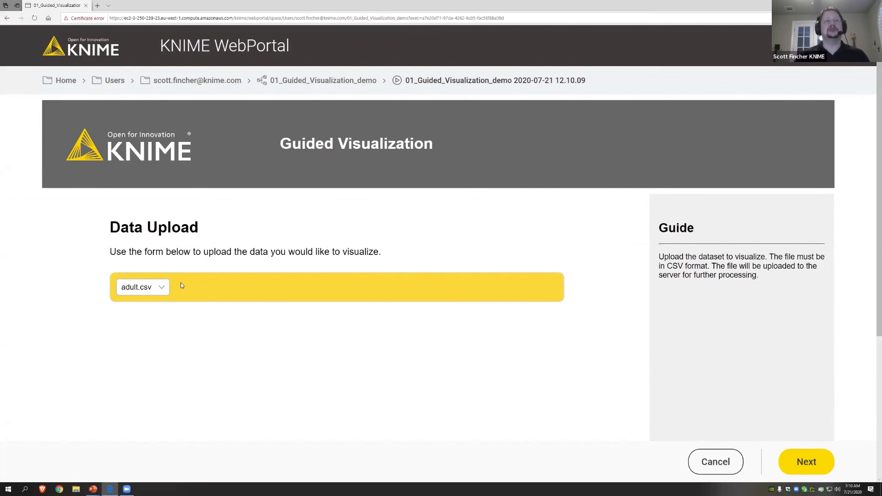
click(163, 287)
click(437, 343)
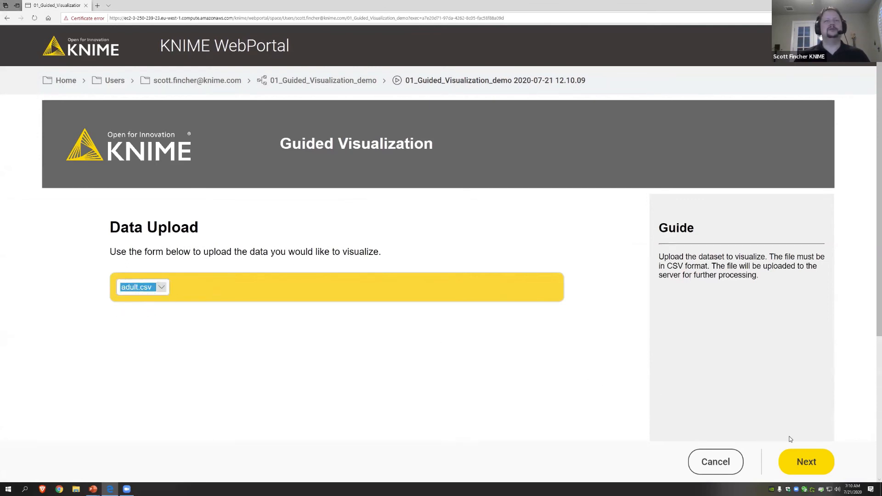
click(811, 464)
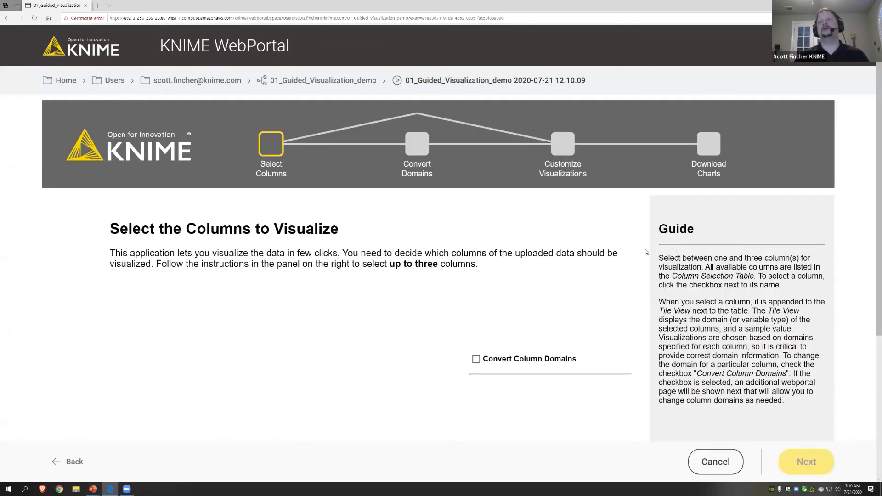
- Choose the age and hours-per-week columns for visualization and continue to the chart customization stage
scroll(140, 246, down, 3)
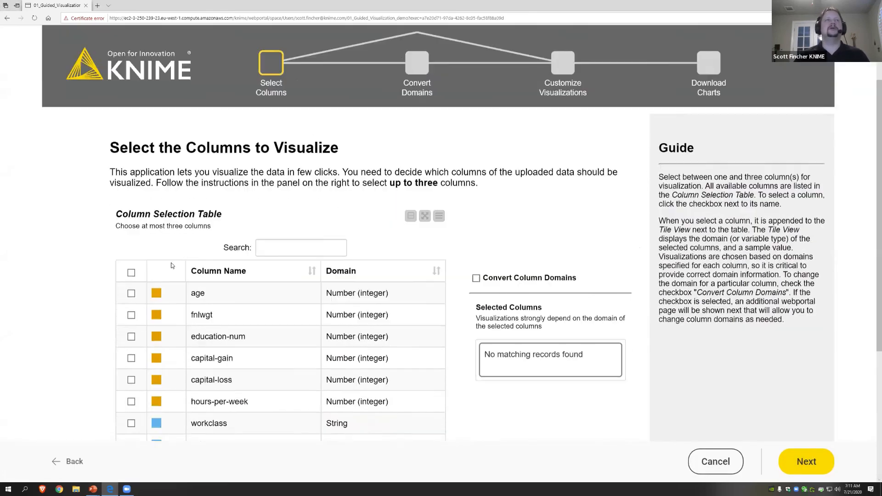
click(132, 239)
click(132, 347)
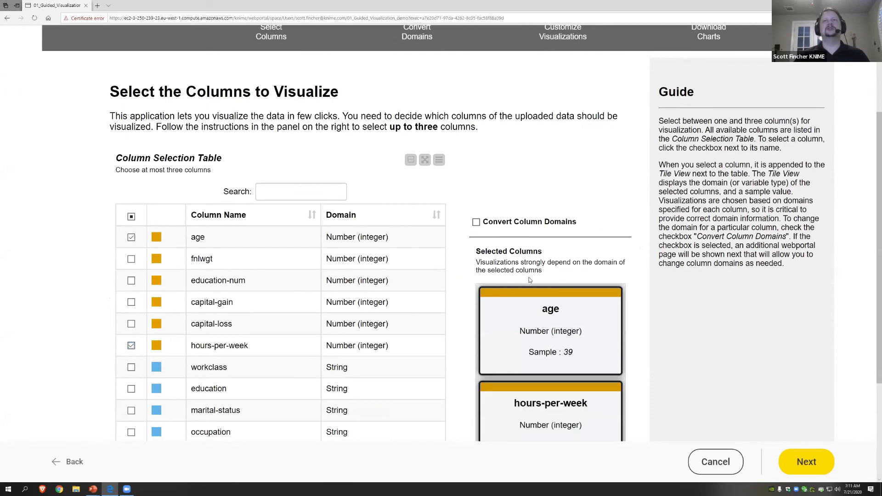
scroll(529, 280, down, 2)
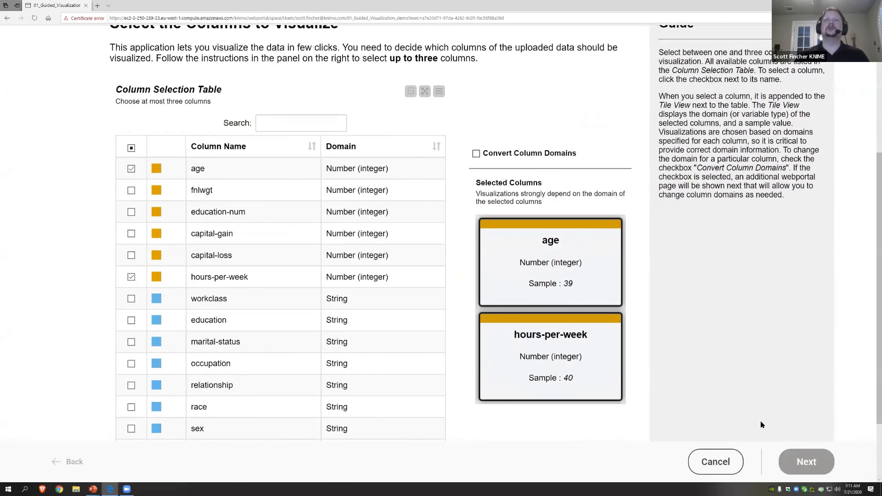
click(806, 462)
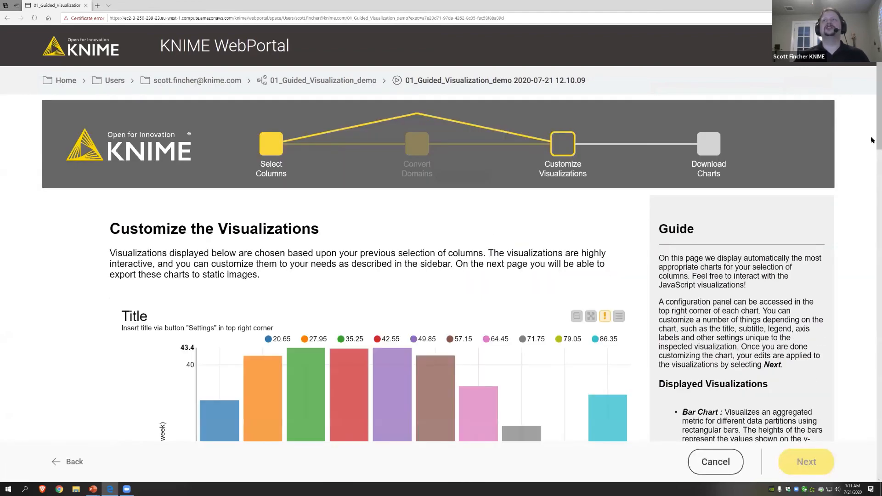
- Inspect the bar chart of average hours-per-week by binned age, including the 64.45 bar, and return to the column selection
scroll(871, 140, down, 3)
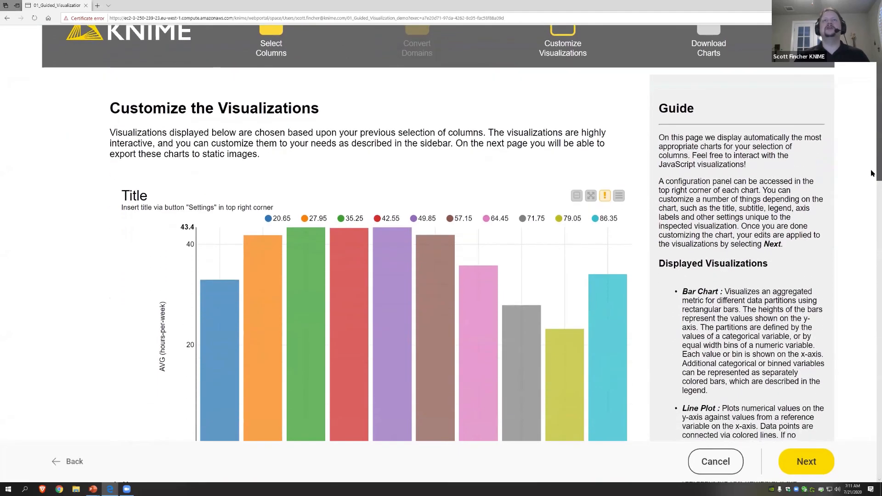
scroll(491, 276, down, 1)
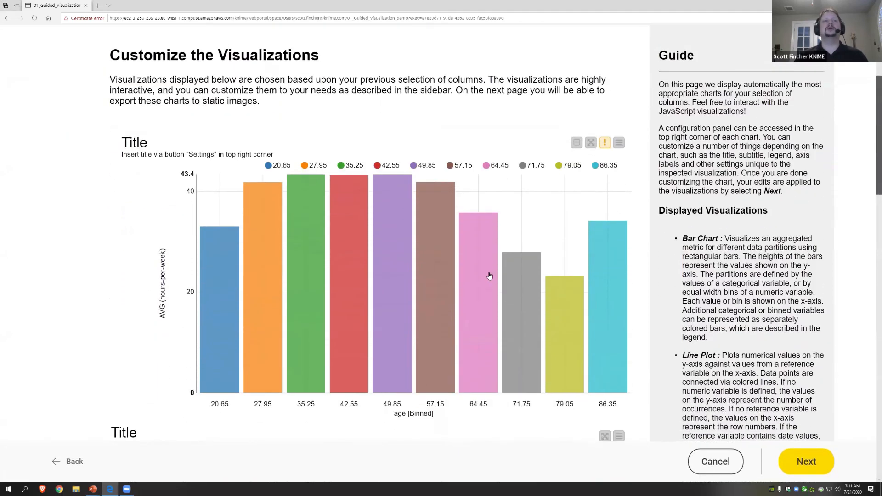
mouse_move(490, 275)
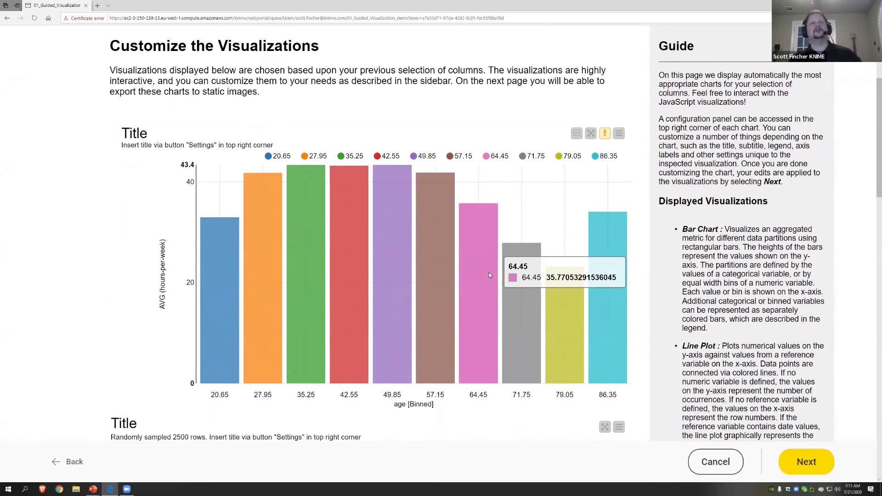
scroll(490, 275, up, 3)
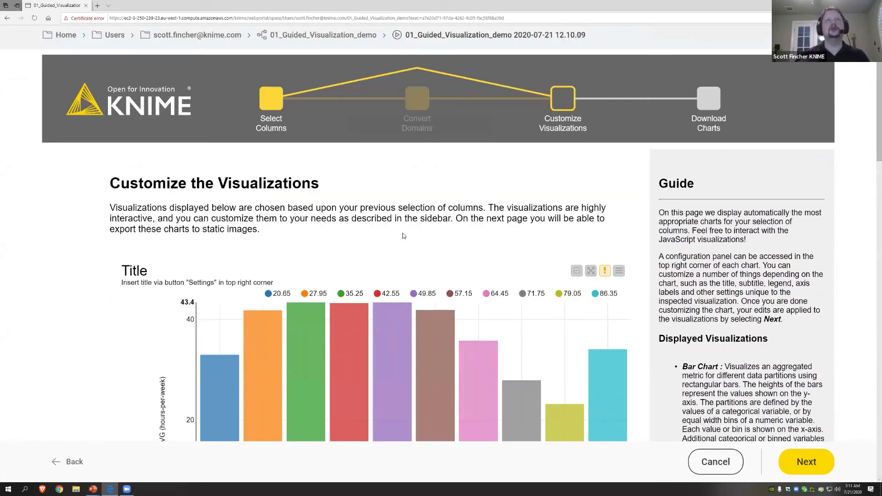
scroll(442, 191, up, 1)
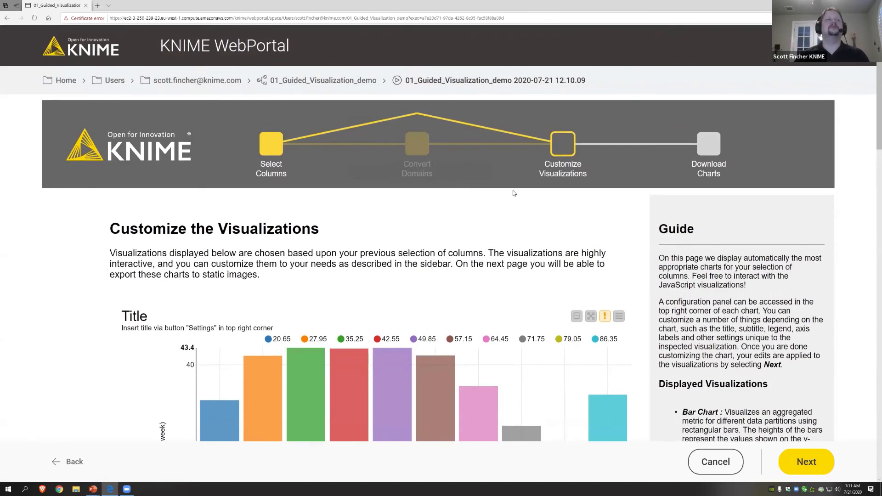
click(68, 462)
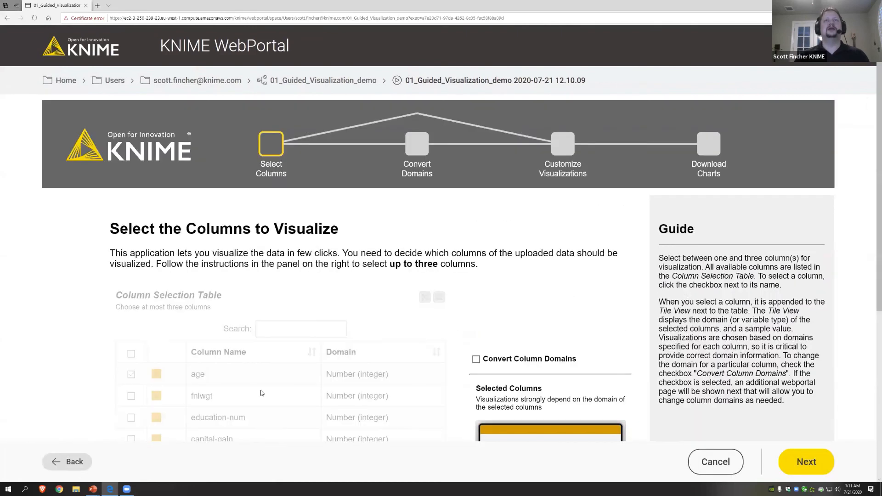
- Cancel the running job and return to the 01_Guided_Visualization_demo workflow page
click(716, 464)
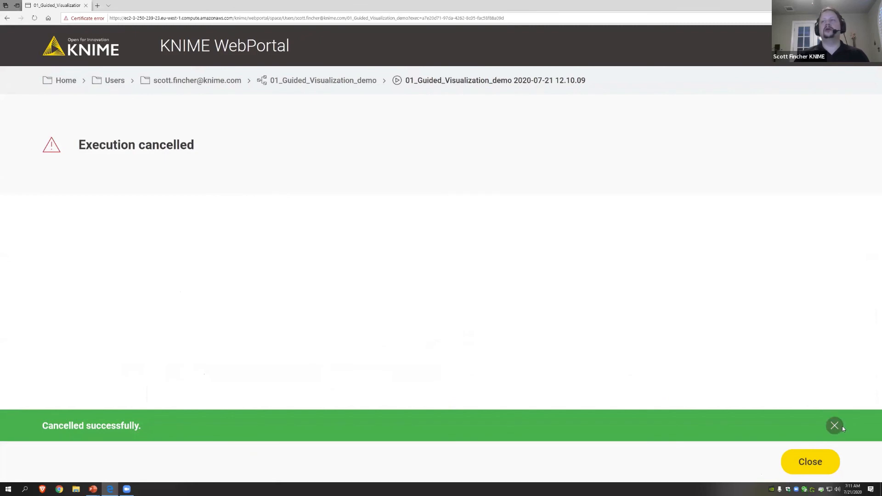
click(834, 425)
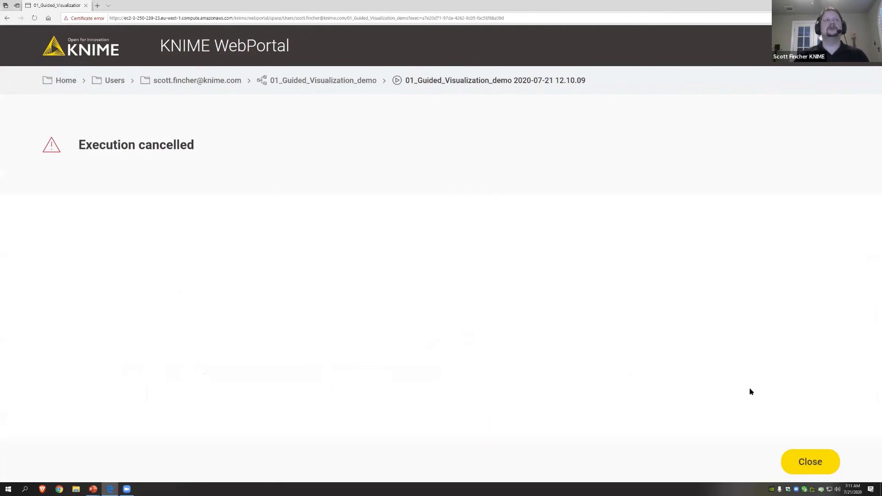
click(351, 83)
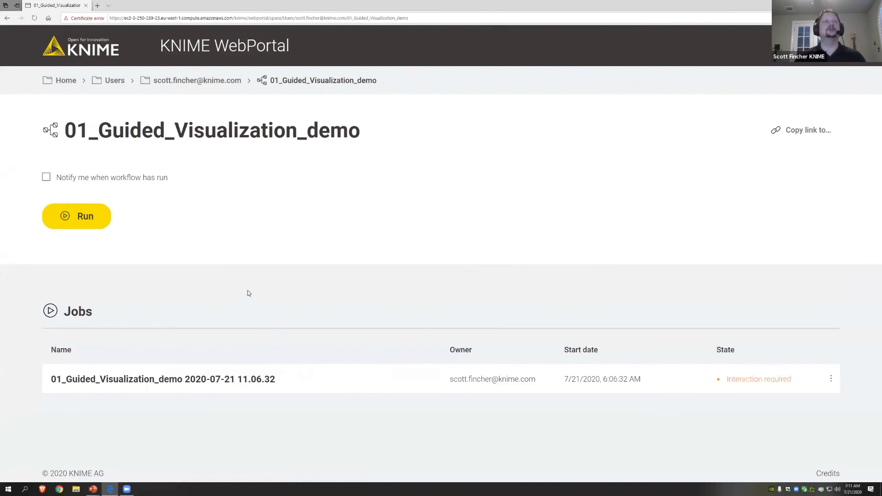
- Switch to the presentation slideshow and advance to the IT Administration Updates - OAuth slide
key(alt+Tab)
key(alt+Tab)
key(alt+Tab)
key(alt+Tab)
key(alt+Tab)
key(alt+Tab)
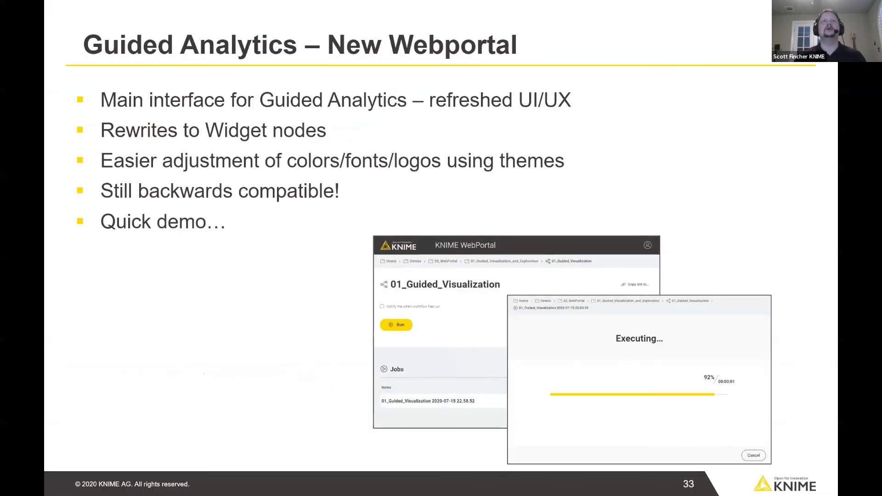
key(Right)
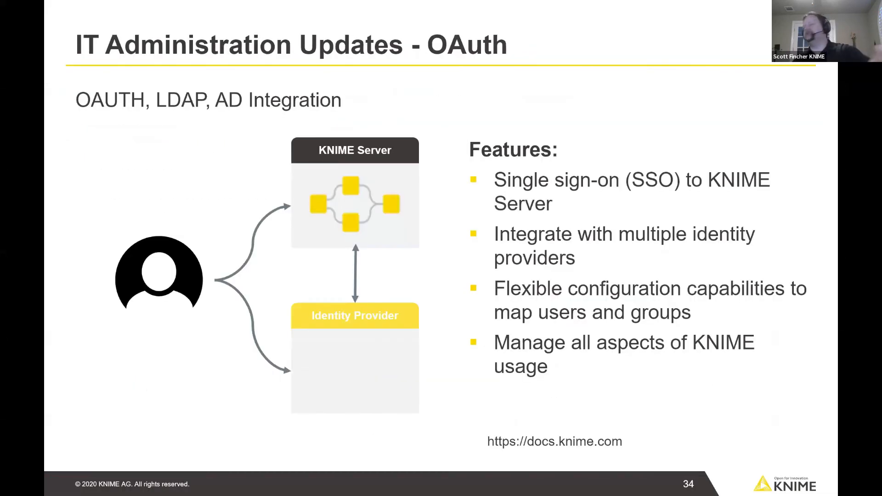